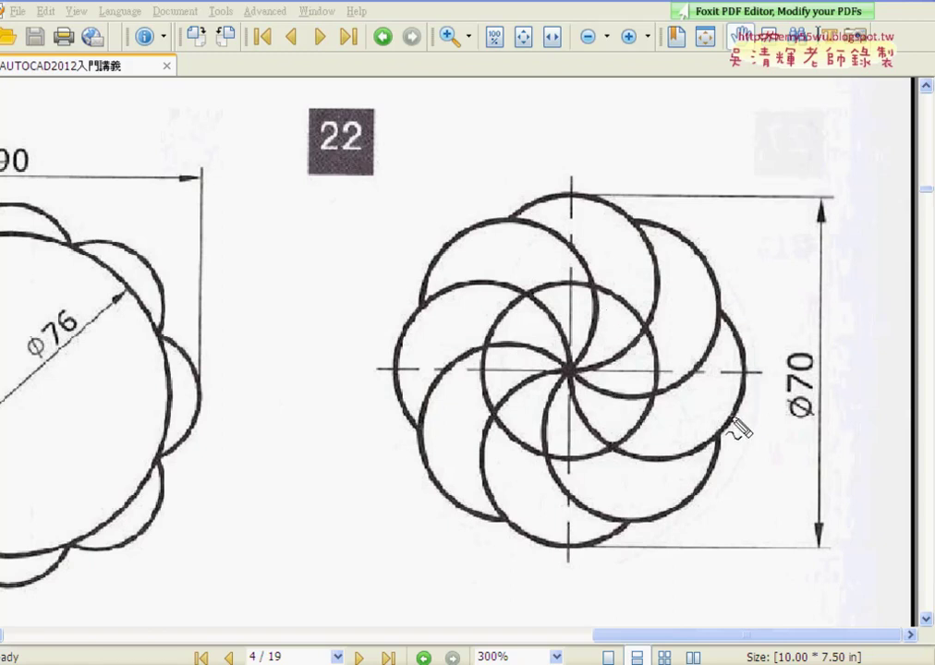
Mark the flower's top and bottom extents in red, circle Ø70 and the inner ring, and write 35
drag(571, 189, 631, 189)
drag(567, 547, 596, 546)
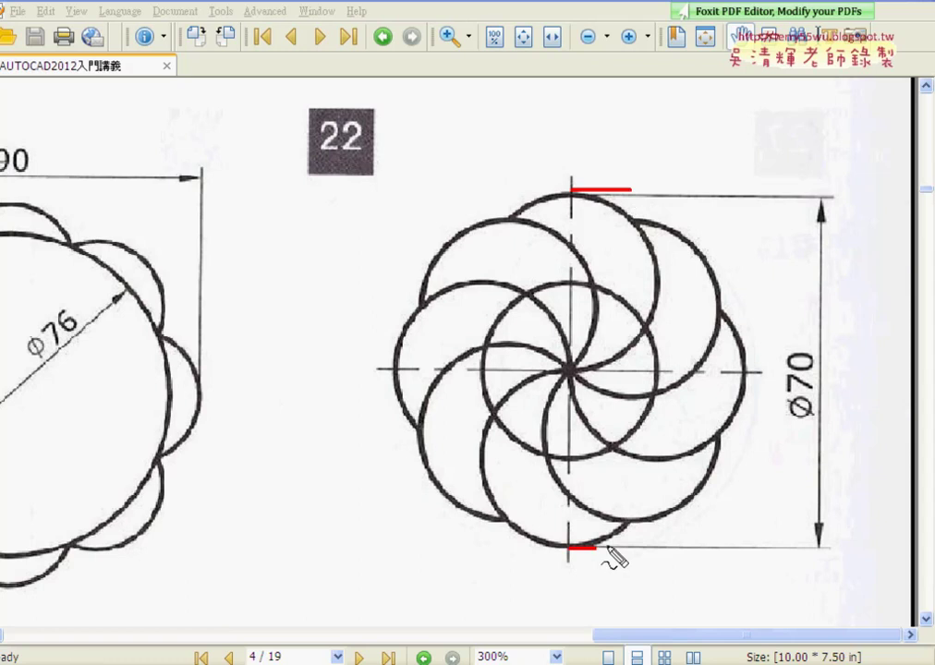
mouse_move(796, 426)
mouse_down()
mouse_move(808, 337)
mouse_move(796, 431)
mouse_up()
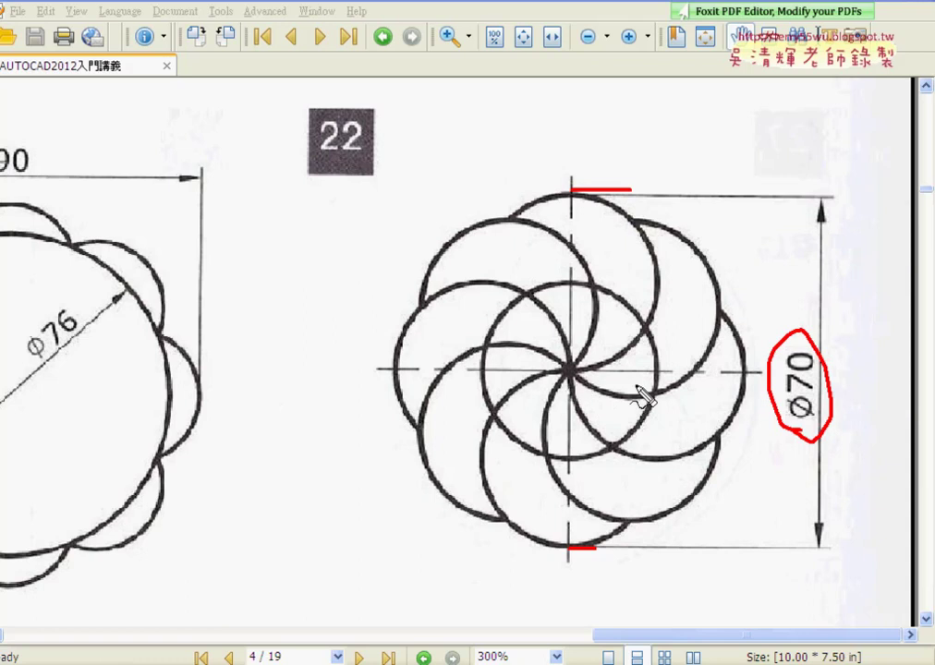
mouse_move(602, 297)
mouse_down()
mouse_move(655, 361)
mouse_move(636, 431)
mouse_move(530, 313)
mouse_move(605, 316)
mouse_up()
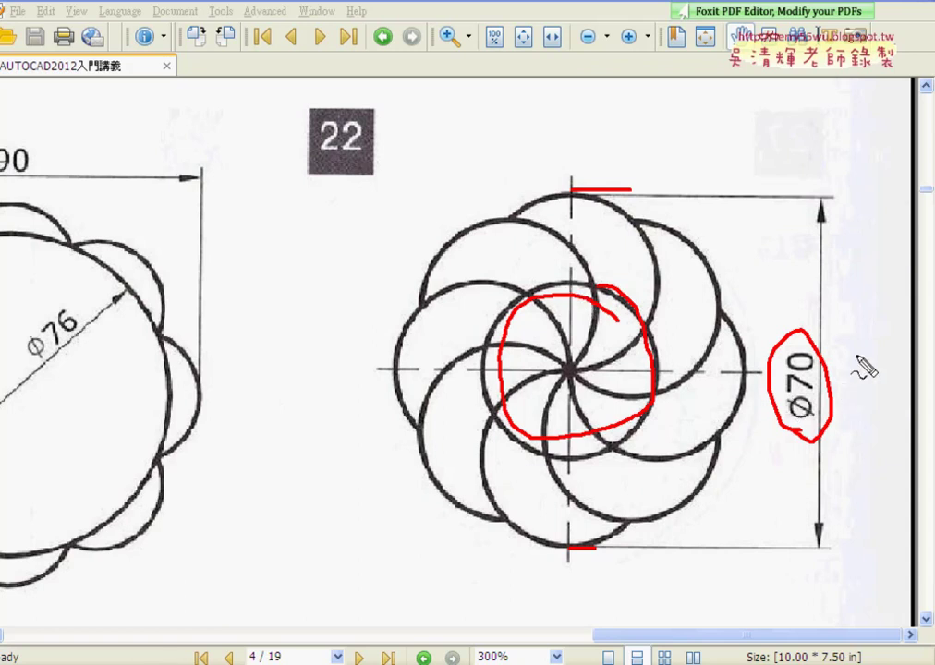
mouse_move(849, 349)
mouse_down()
mouse_move(859, 366)
mouse_move(850, 382)
mouse_move(887, 370)
mouse_move(877, 357)
mouse_move(893, 348)
mouse_up()
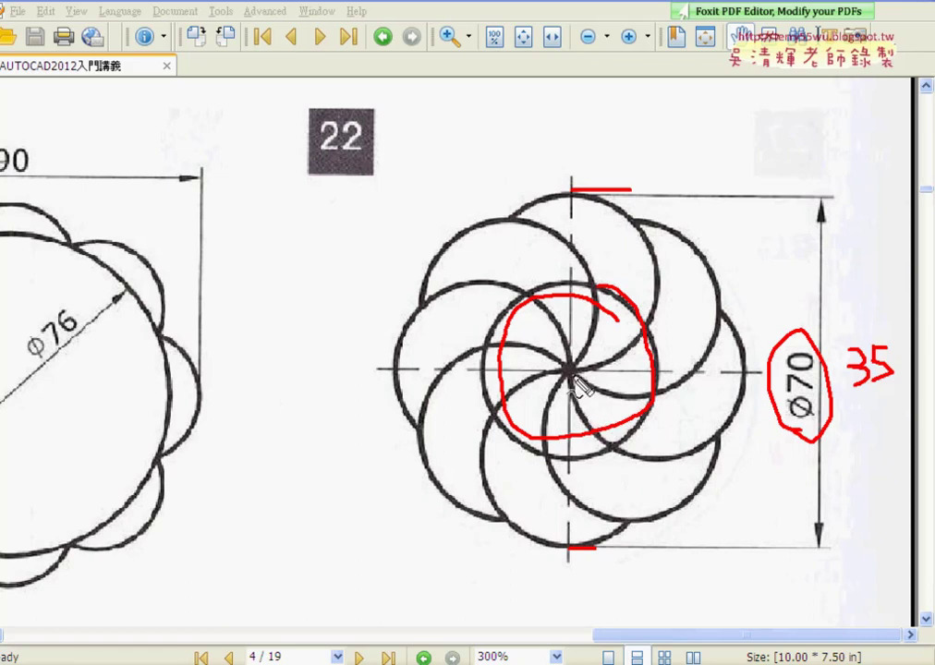
Sketch a red petal circle from the flower's centre, clear all markings, and return to AutoCAD
mouse_move(572, 368)
mouse_down()
mouse_move(580, 327)
mouse_move(689, 303)
mouse_move(729, 329)
mouse_move(724, 443)
mouse_move(677, 460)
mouse_move(590, 413)
mouse_move(591, 333)
mouse_up()
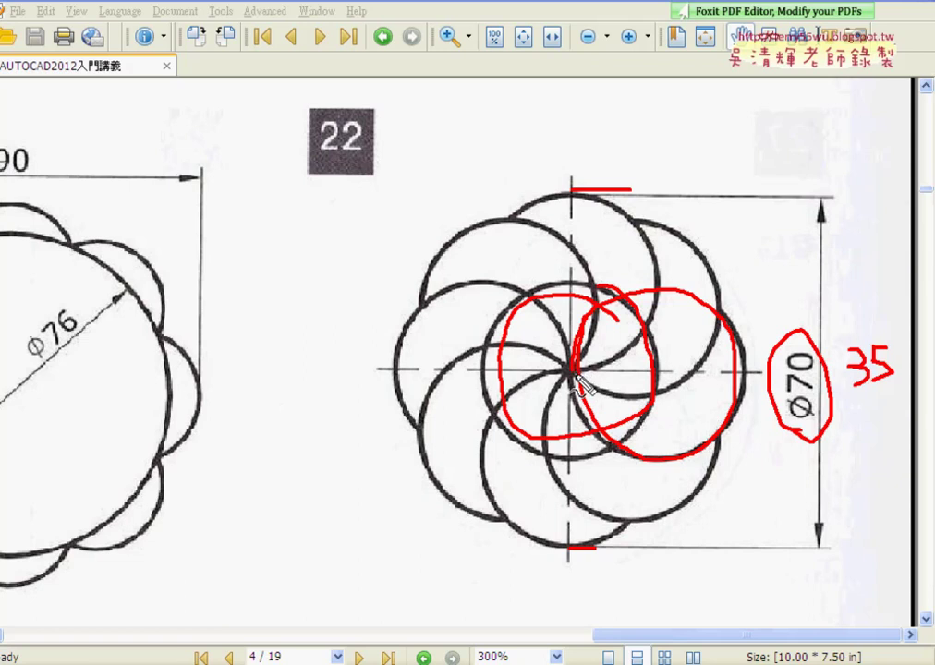
mouse_move(580, 381)
mouse_down()
mouse_move(663, 396)
mouse_move(719, 330)
mouse_move(716, 289)
mouse_move(624, 203)
mouse_move(574, 261)
mouse_move(568, 332)
mouse_up()
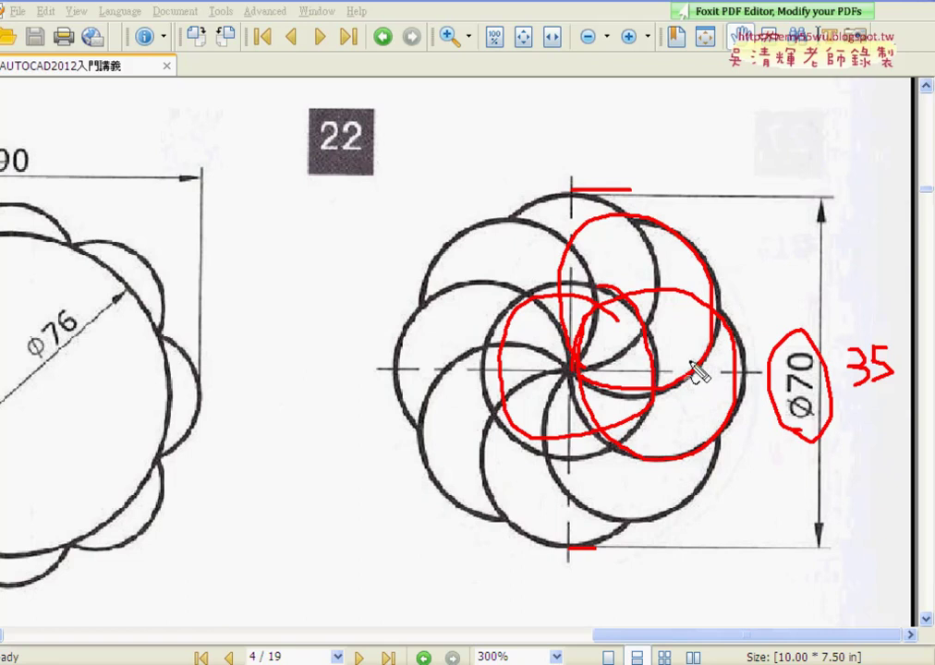
mouse_move(681, 364)
mouse_down()
mouse_move(696, 381)
mouse_move(681, 381)
mouse_up()
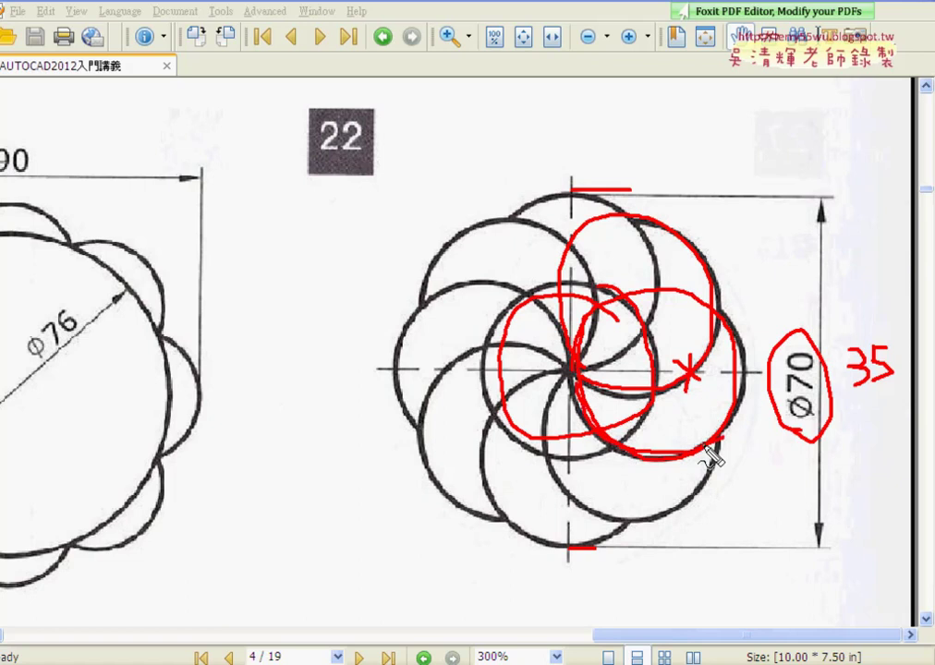
drag(711, 457, 729, 327)
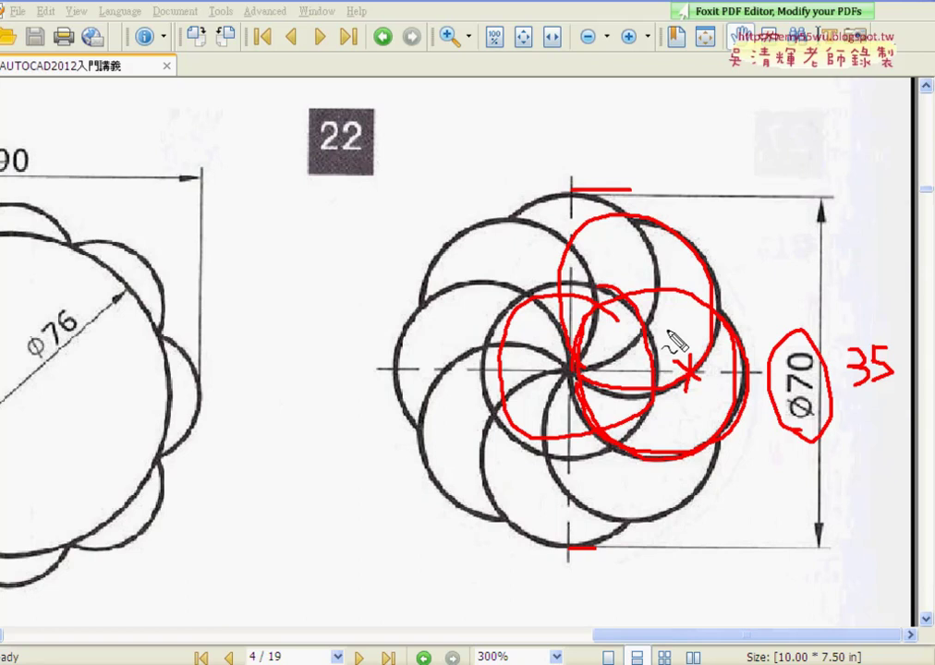
key(Escape)
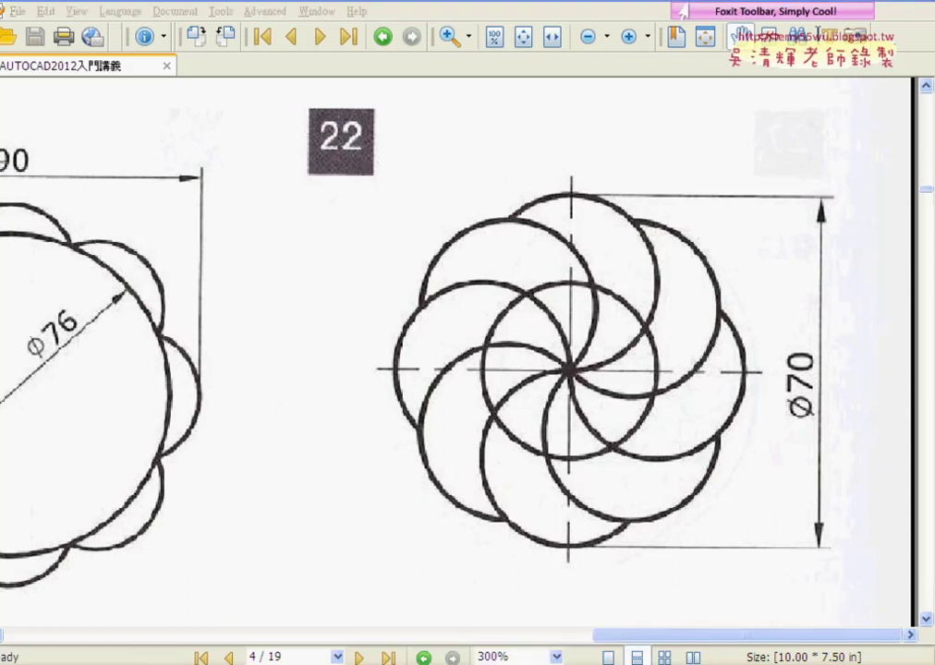
click(231, 661)
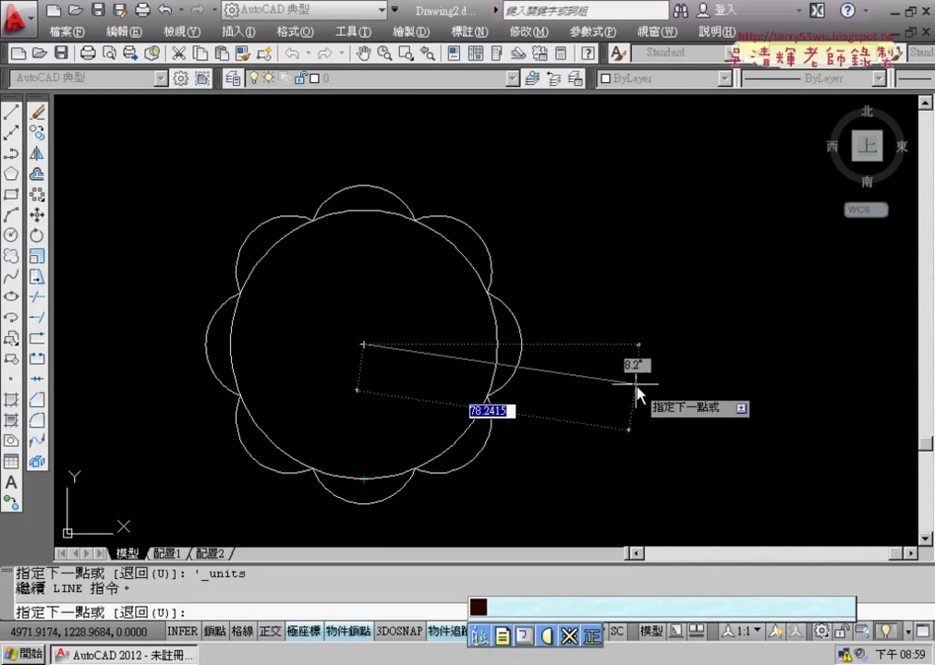
Draw a circle of diameter 35 in an empty area of the drawing
key(Escape)
middle_drag(715, 376, 355, 354)
click(11, 234)
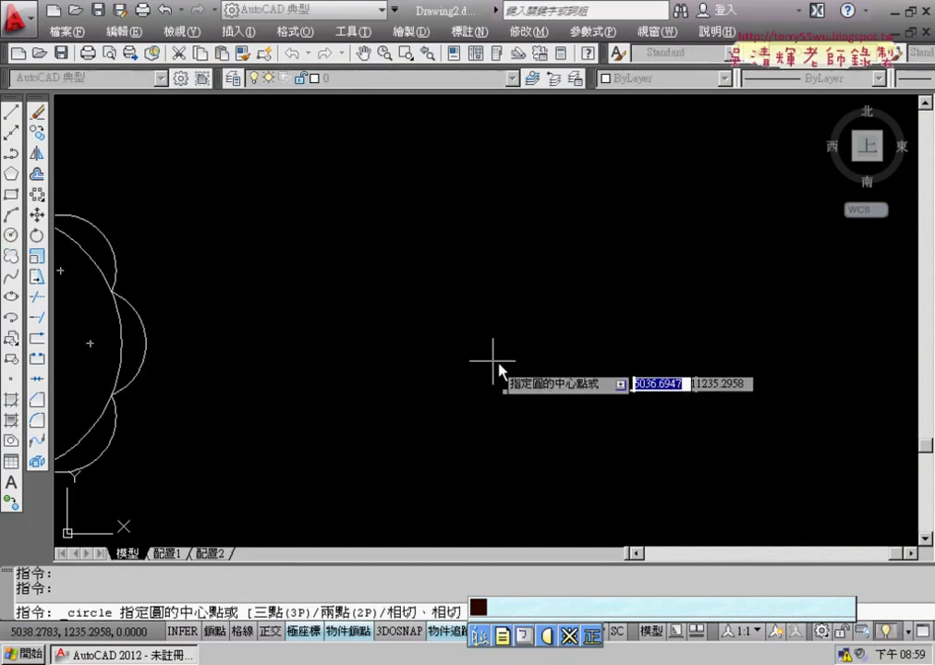
click(524, 336)
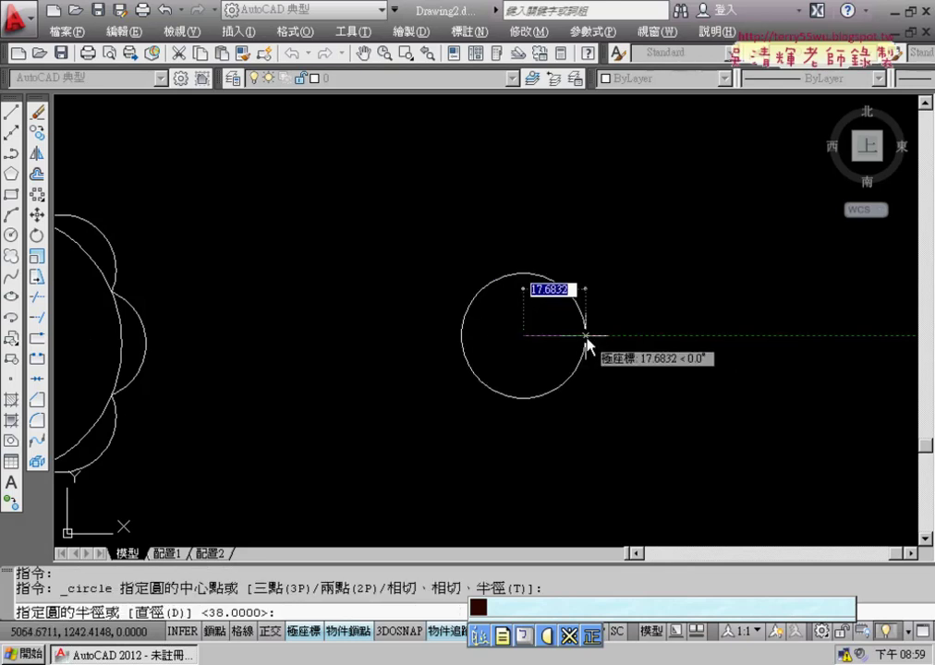
key(ctrl+space)
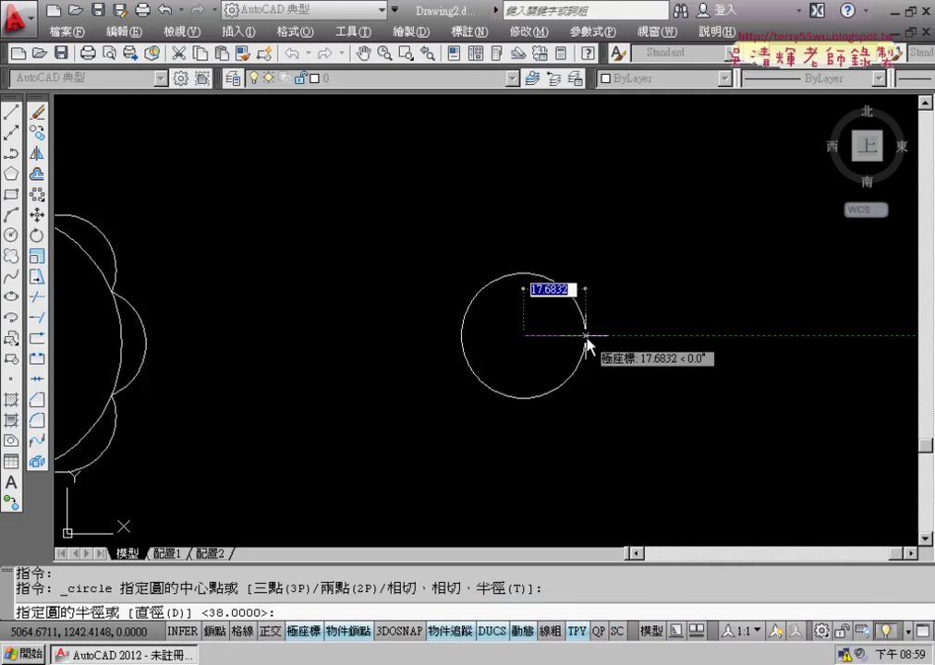
text(d)
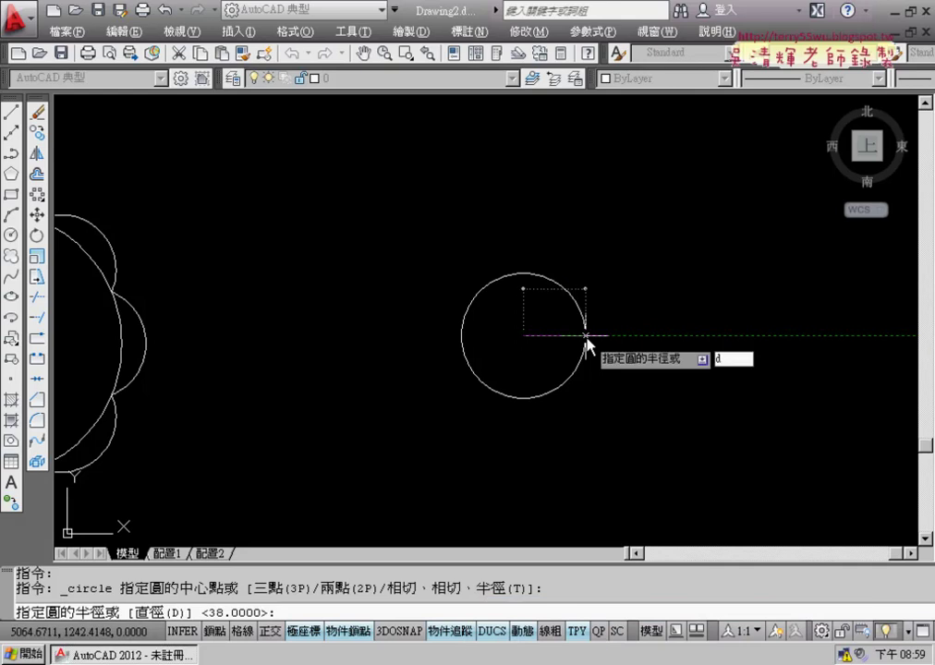
key(Return)
text(35)
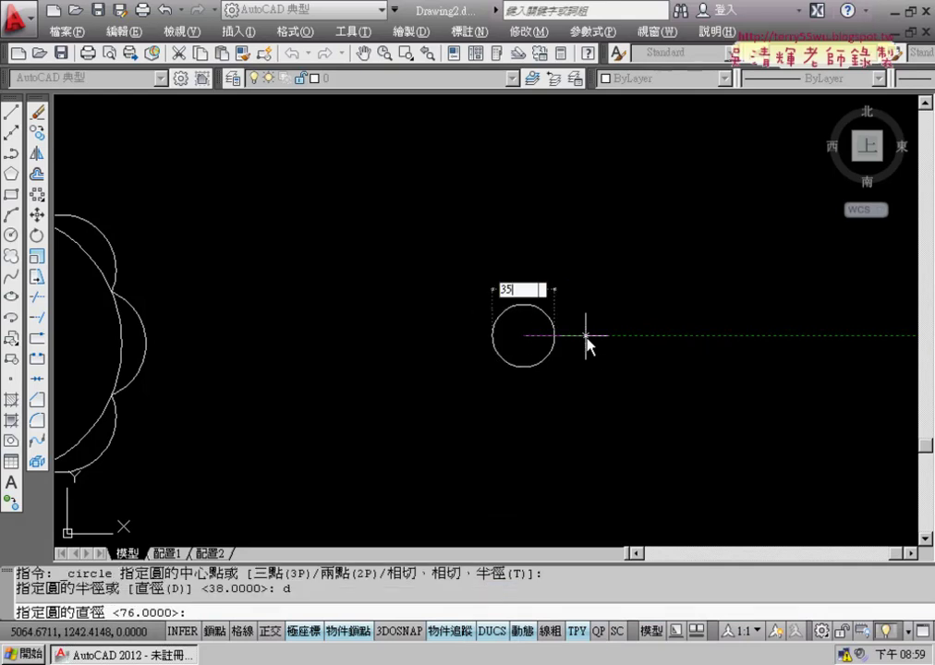
key(Return)
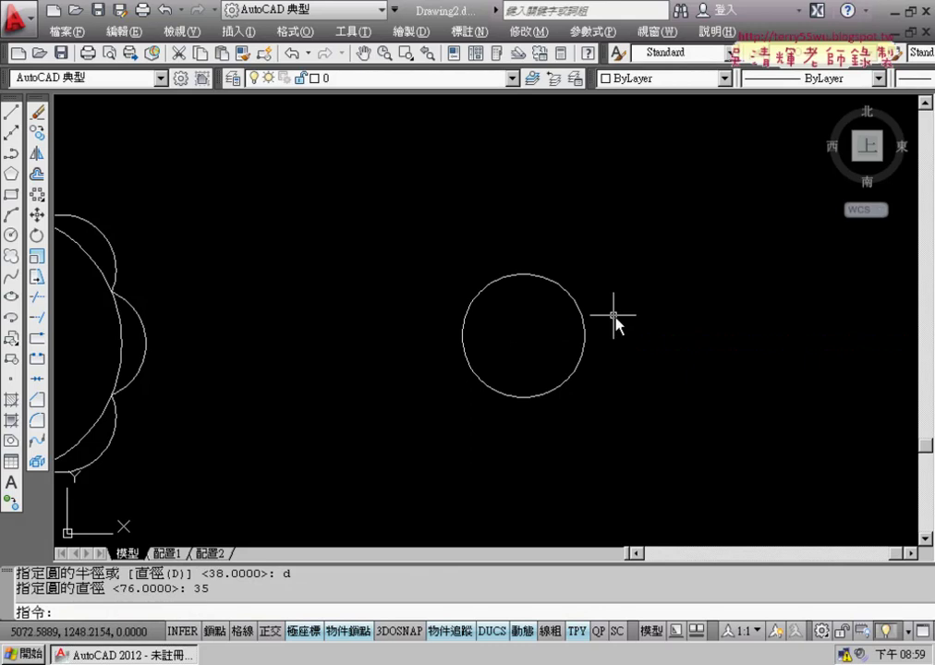
Add an equal circle centred on its right quadrant, with the radius reaching the first circle's centre
scroll(609, 321, up, 2)
key(Return)
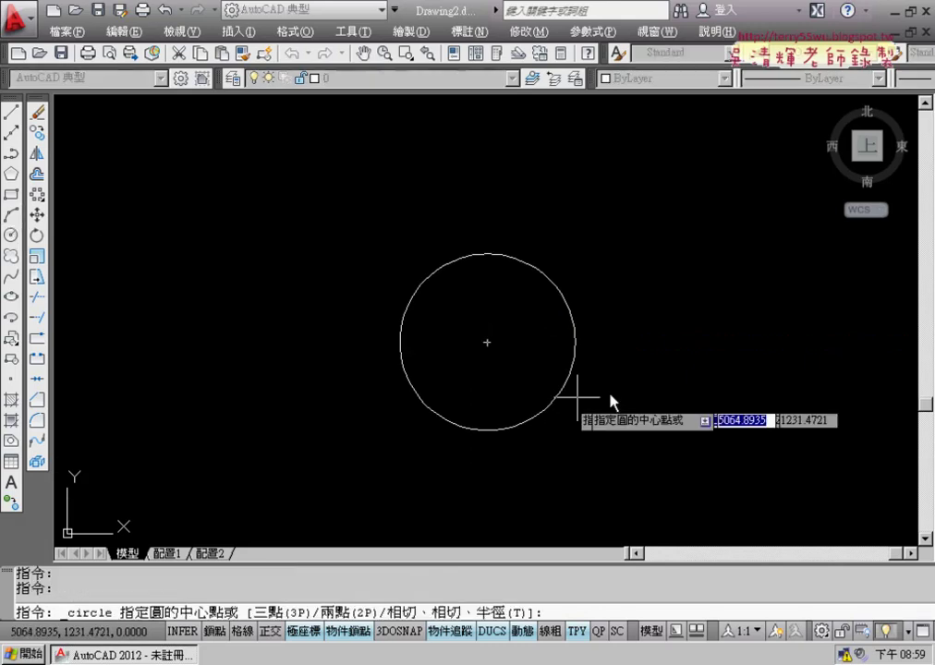
click(575, 342)
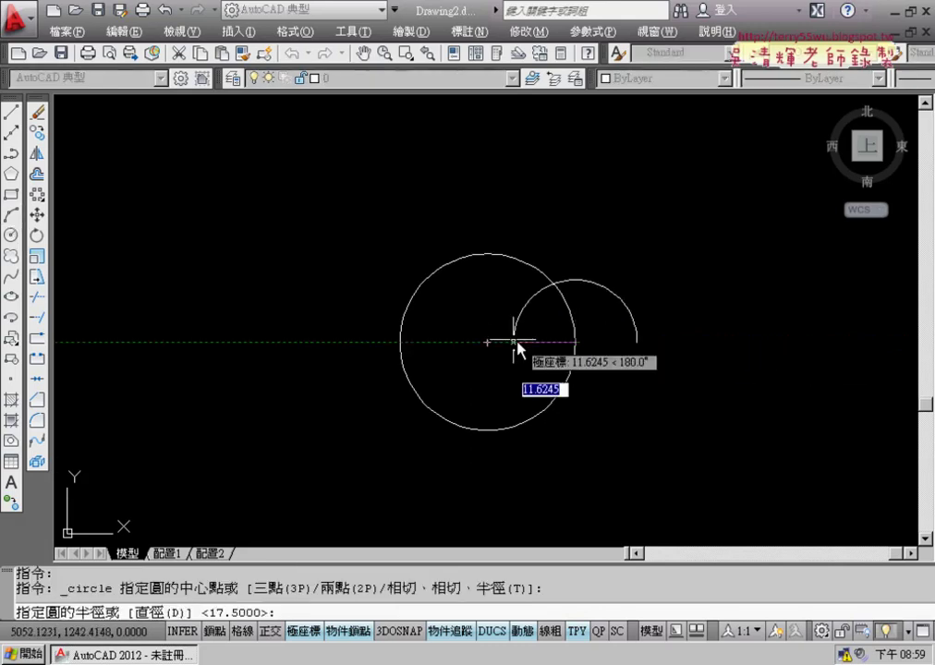
click(487, 342)
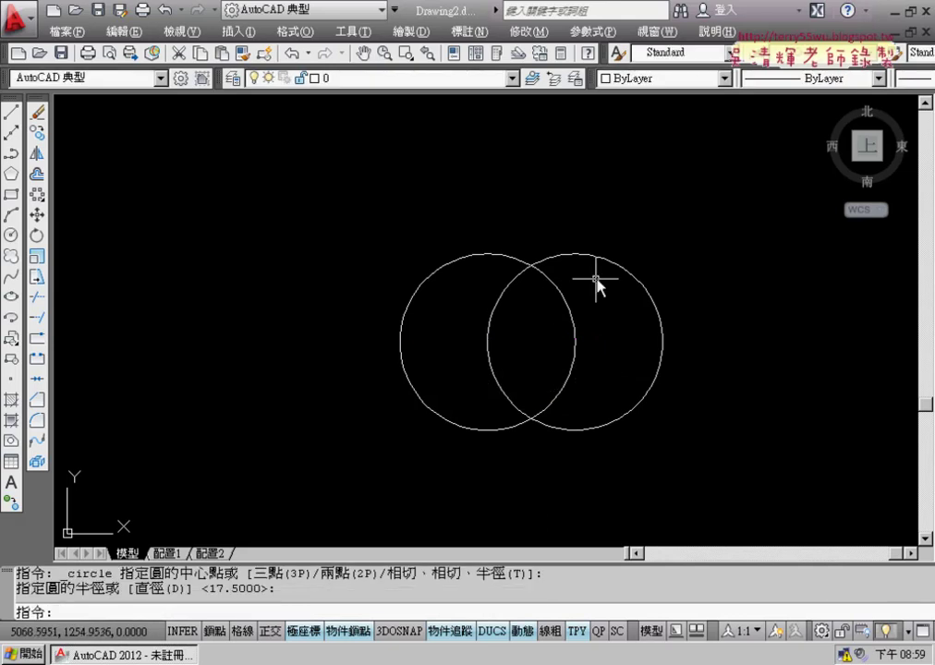
scroll(591, 316, up, 2)
scroll(602, 319, up, 1)
scroll(728, 306, down, 2)
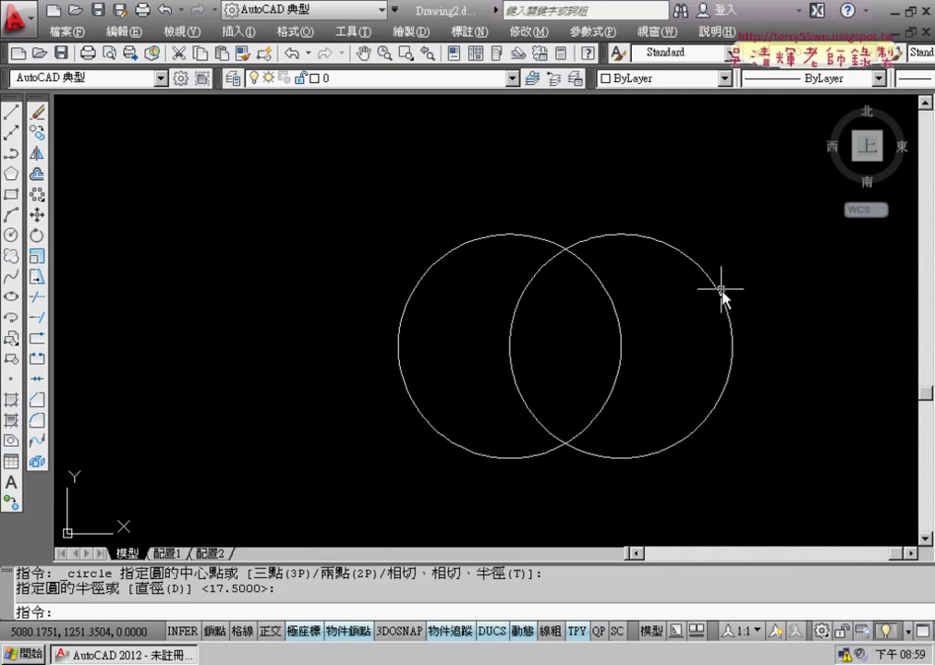
Rotate a copy of the right circle 45 degrees about the first circle's centre
click(38, 236)
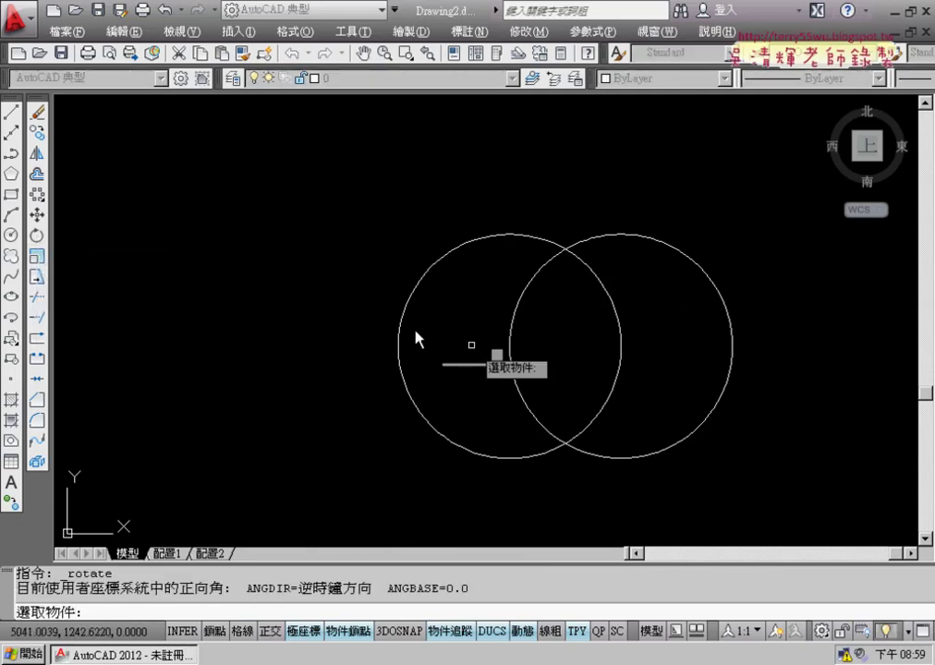
click(731, 347)
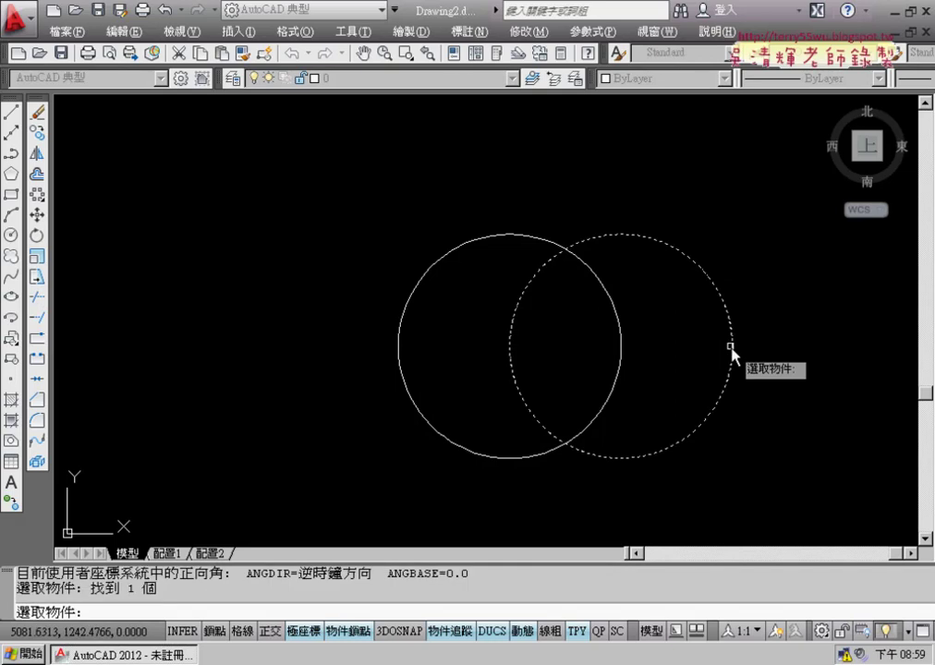
key(Return)
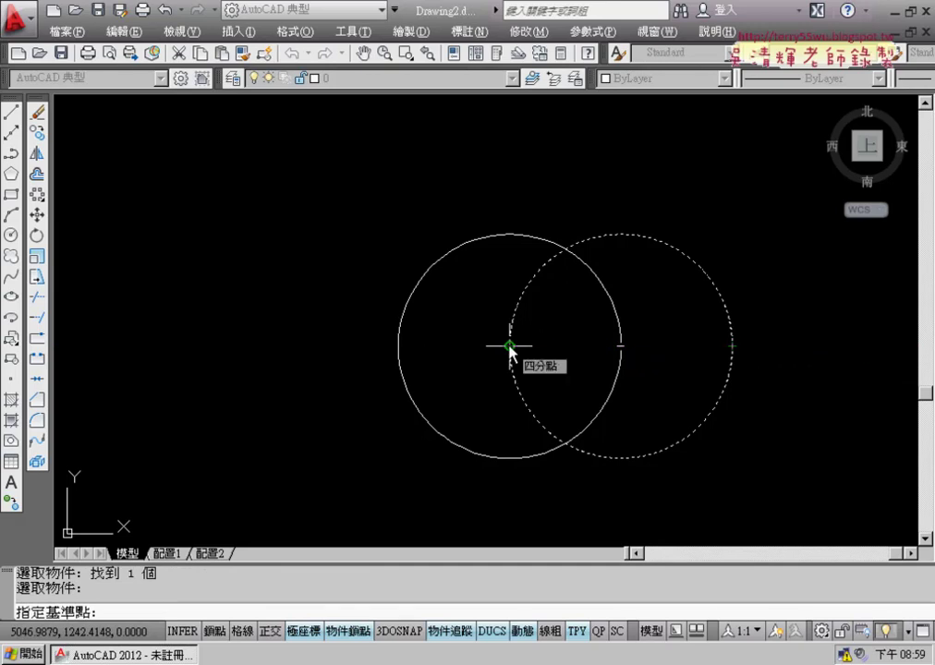
click(509, 346)
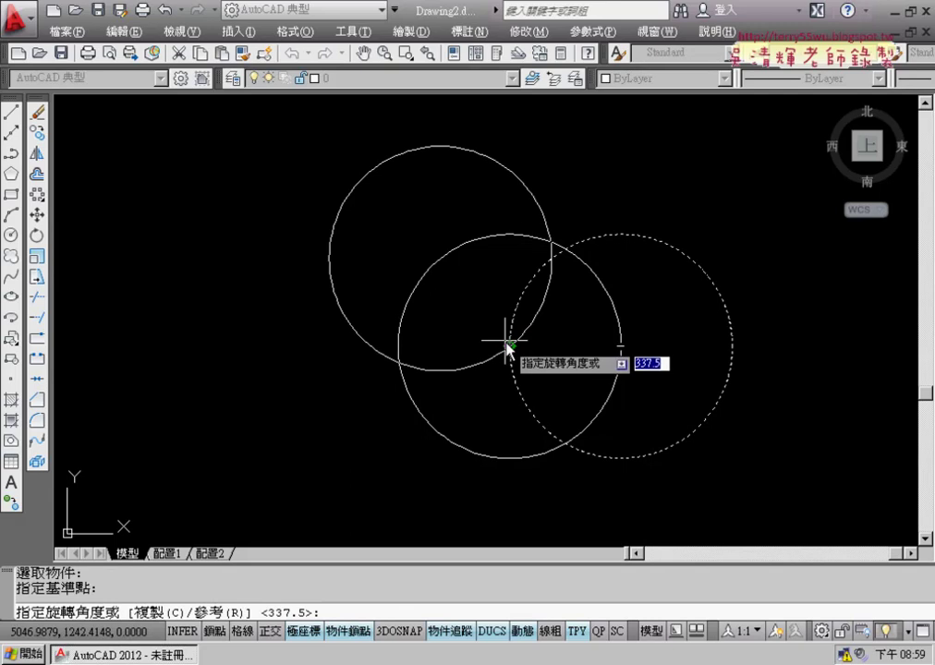
text(c)
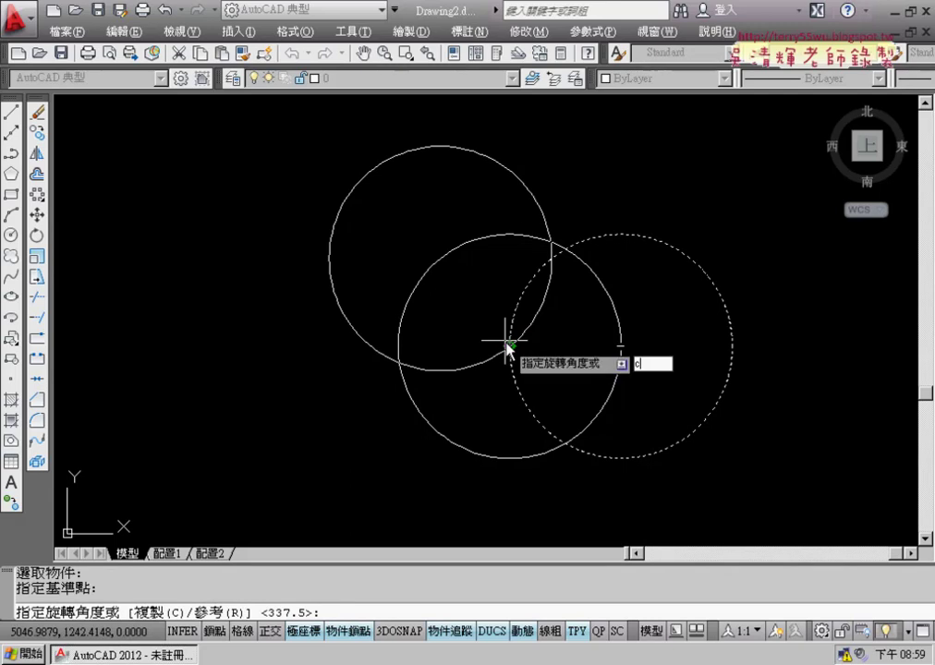
key(Return)
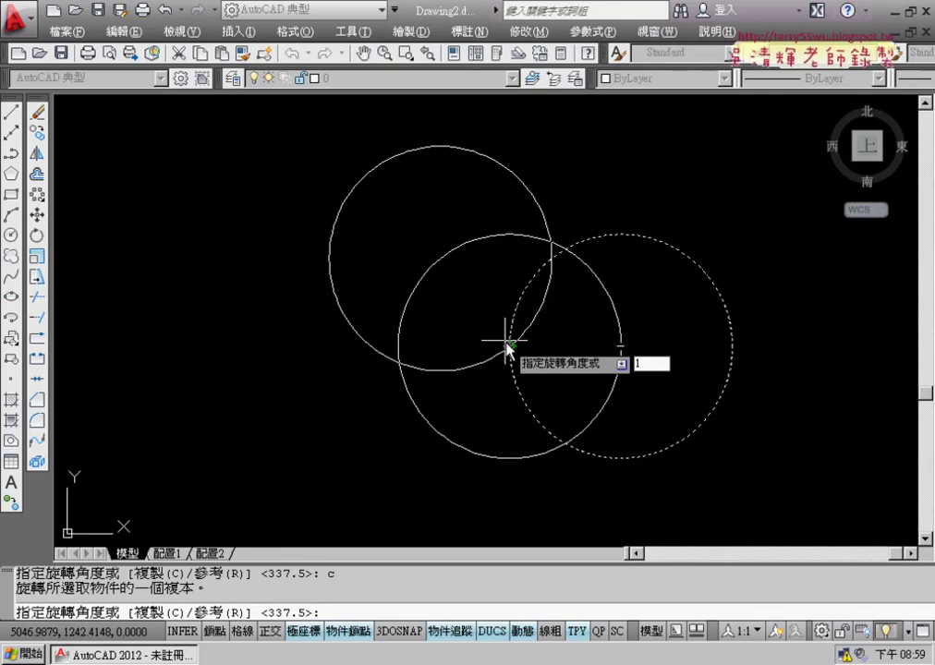
text(45)
key(Return)
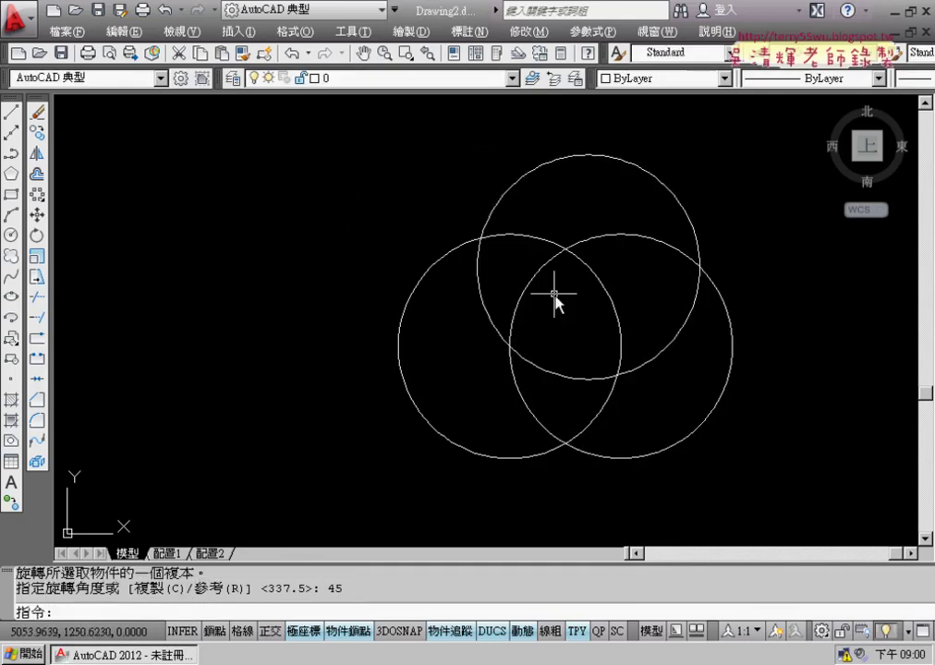
scroll(754, 382, up, 2)
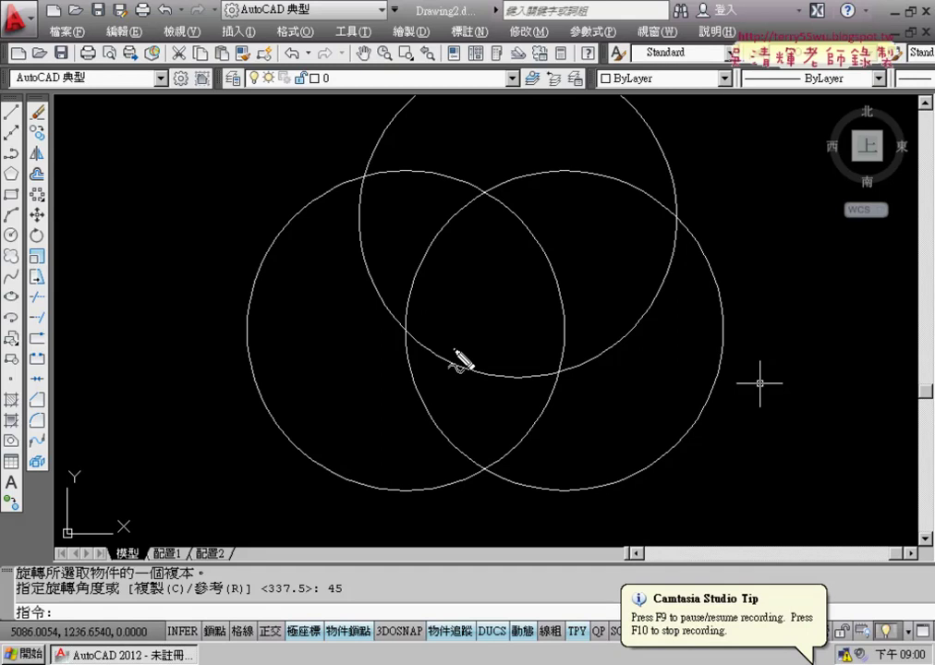
mouse_move(400, 327)
mouse_down()
mouse_move(419, 339)
mouse_move(399, 340)
mouse_up()
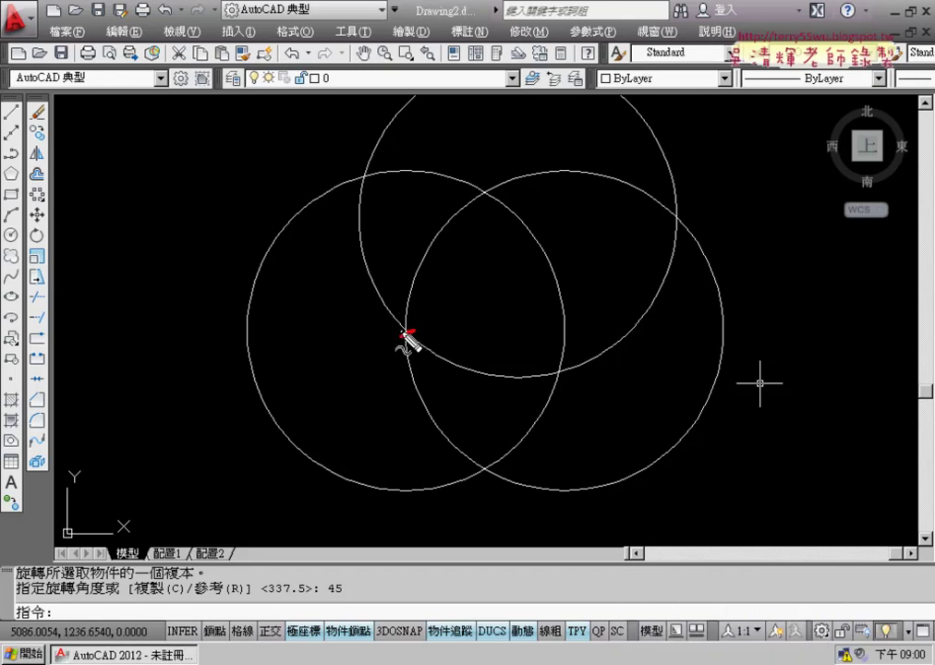
drag(663, 230, 684, 213)
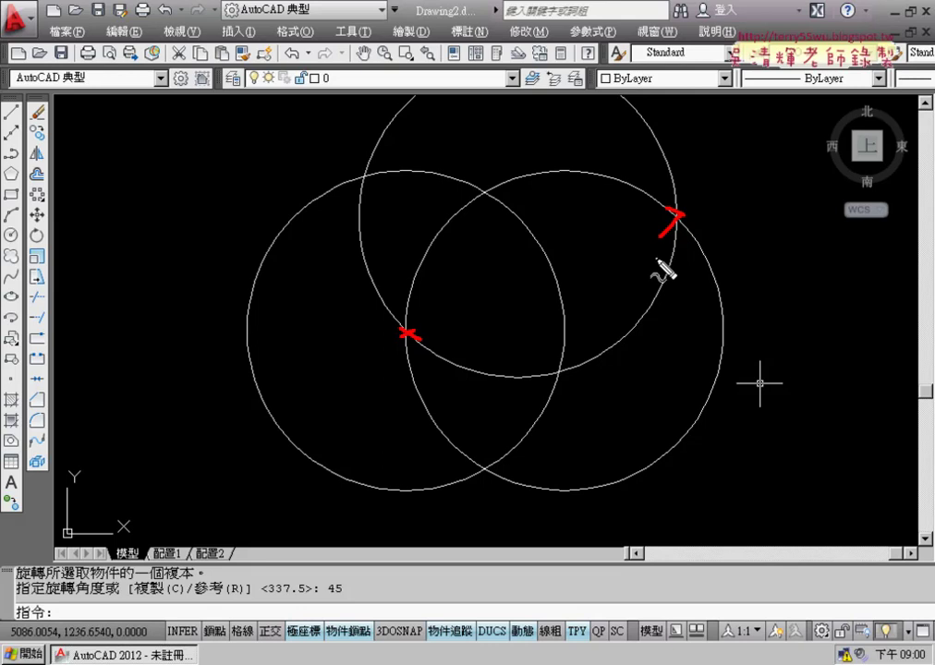
key(Escape)
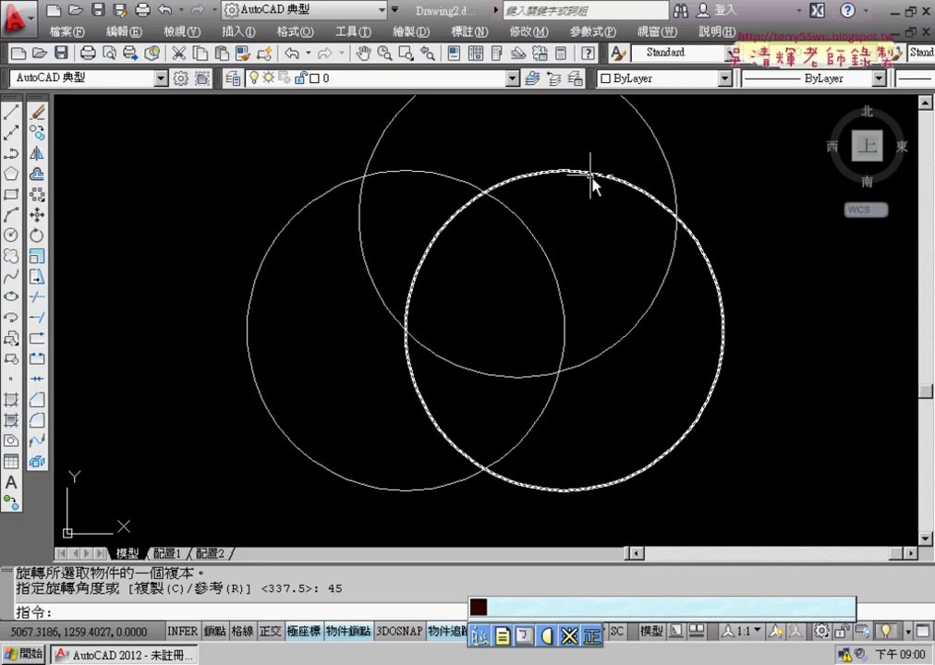
mouse_move(677, 231)
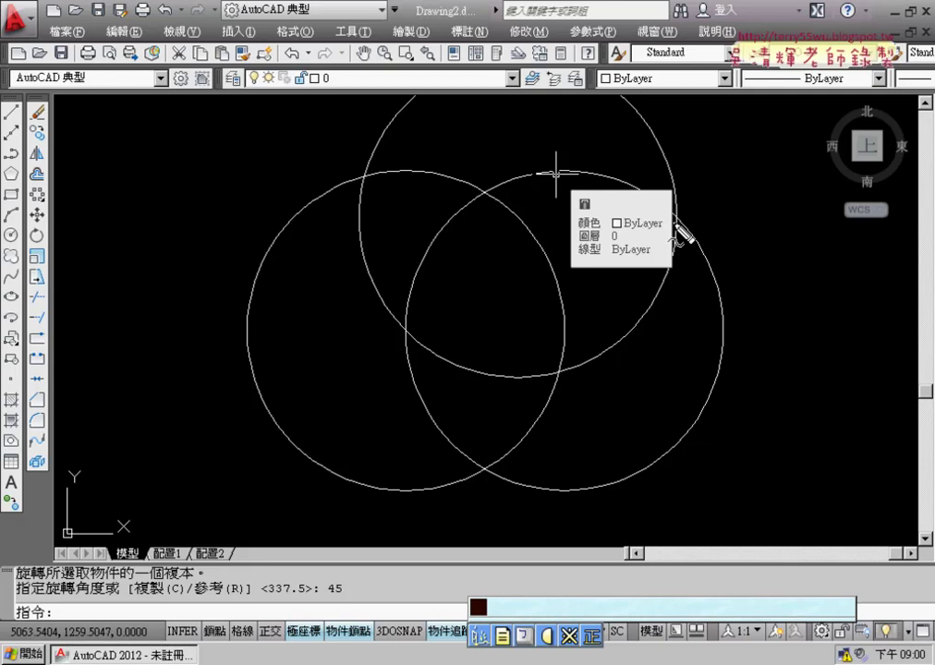
mouse_move(677, 222)
mouse_down()
mouse_move(451, 242)
mouse_move(407, 325)
mouse_up()
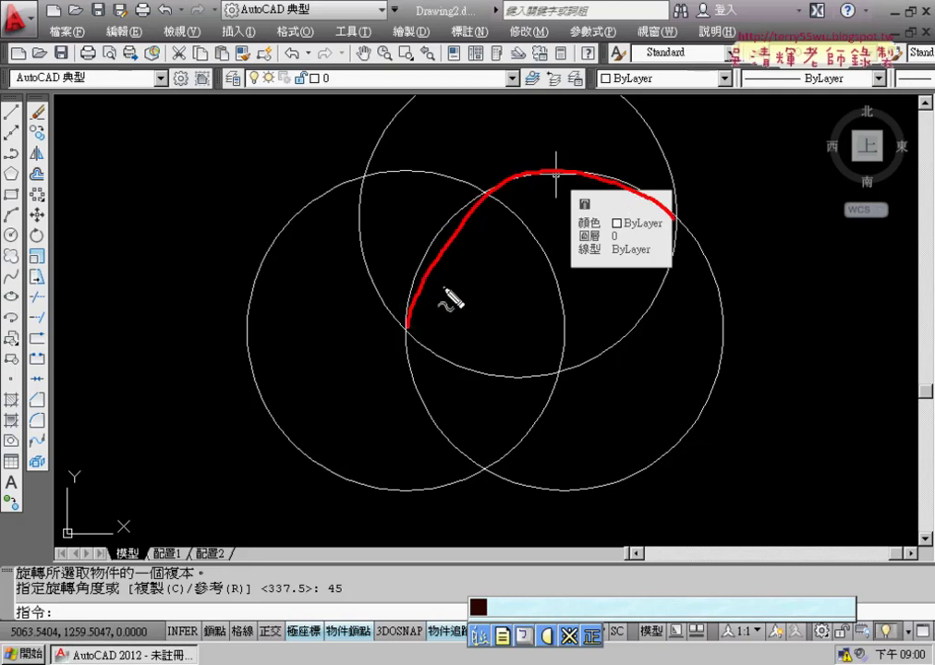
key(Escape)
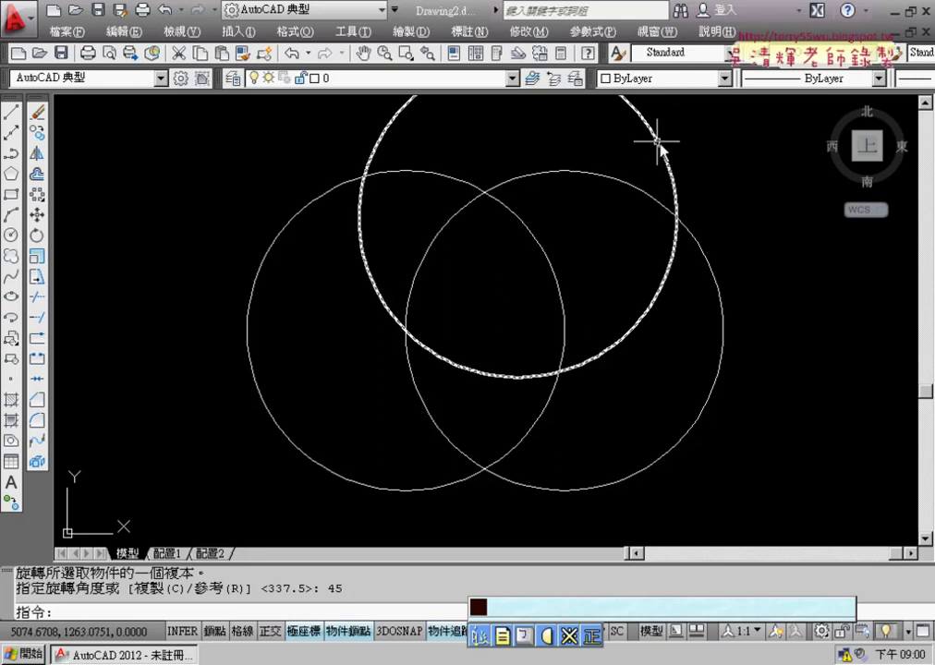
Trim away the right circle's arc lying inside the top circle
click(657, 143)
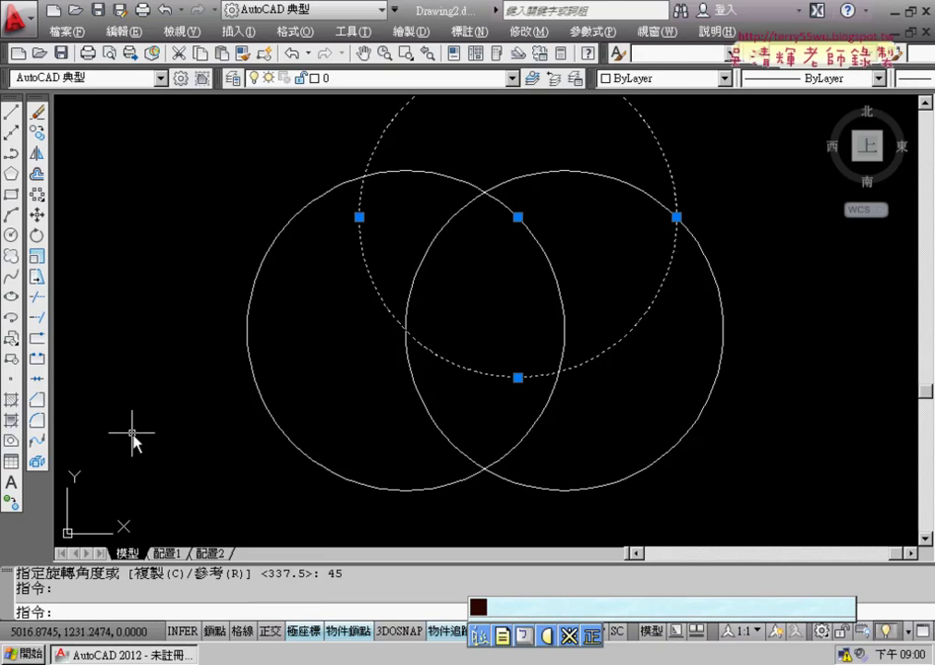
click(35, 298)
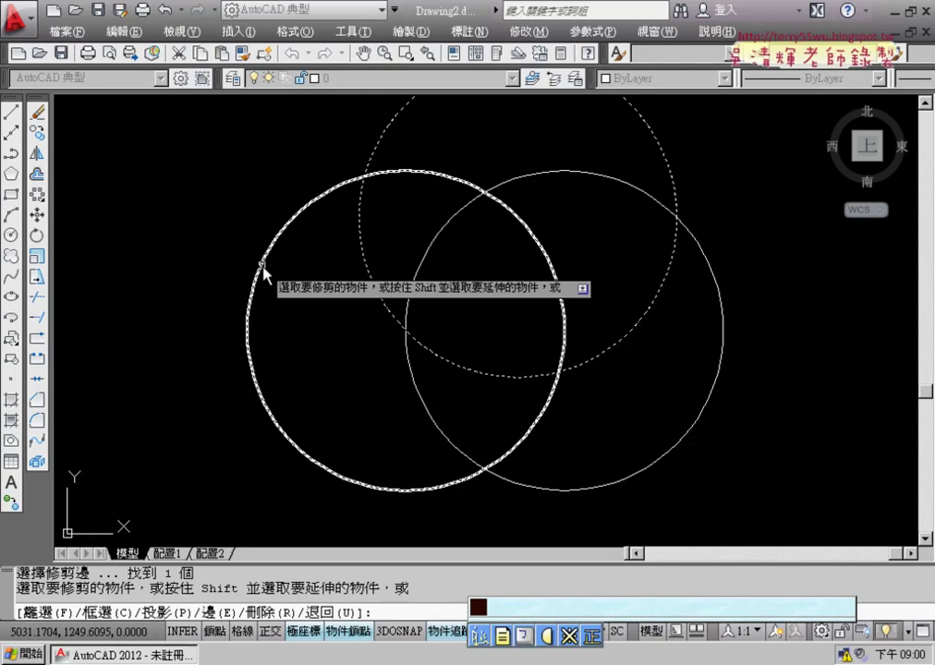
click(598, 174)
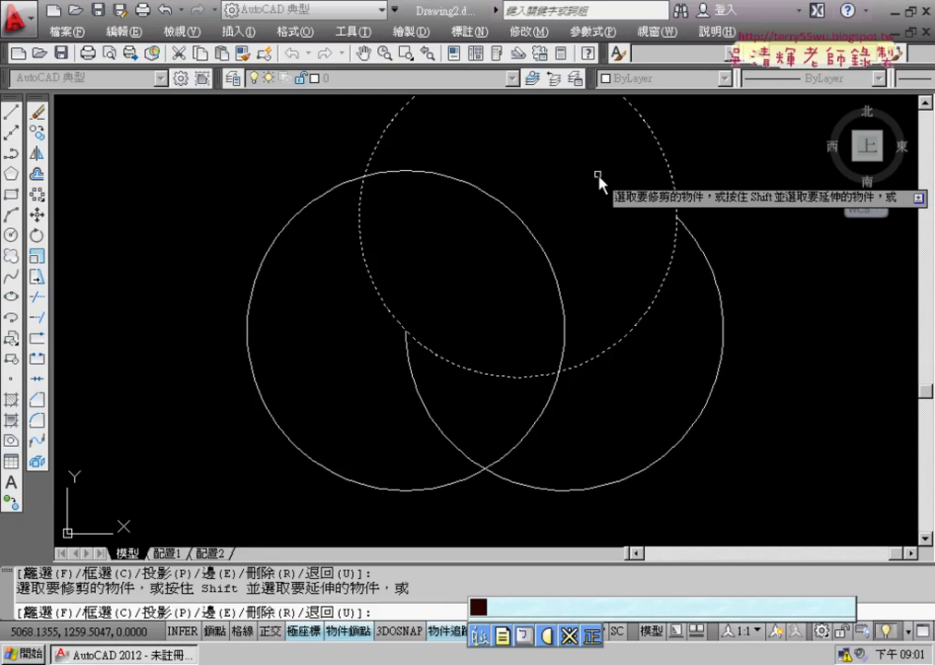
key(Escape)
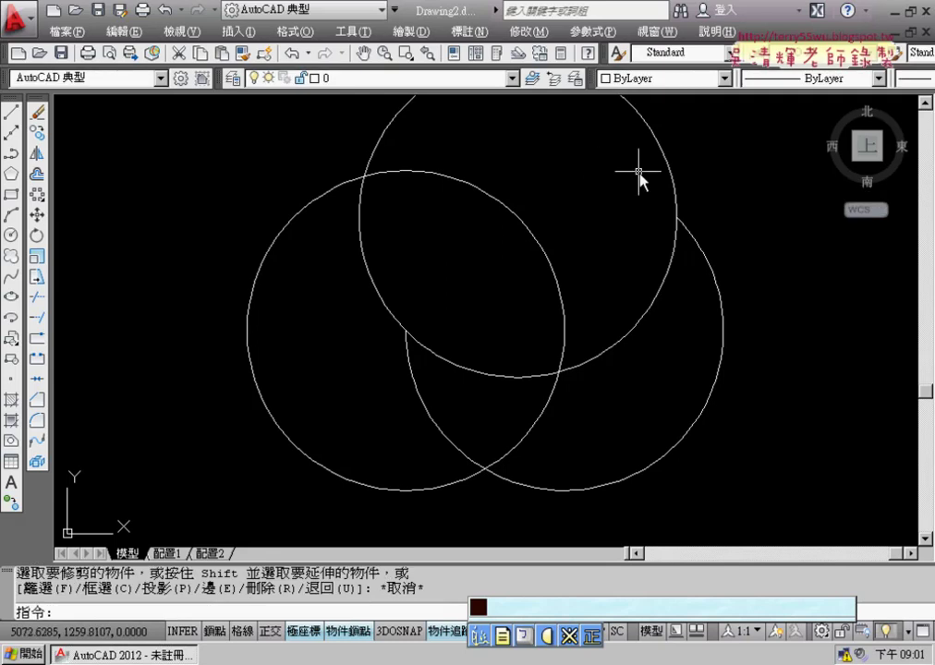
Delete the top circle, leaving the open arc
click(662, 149)
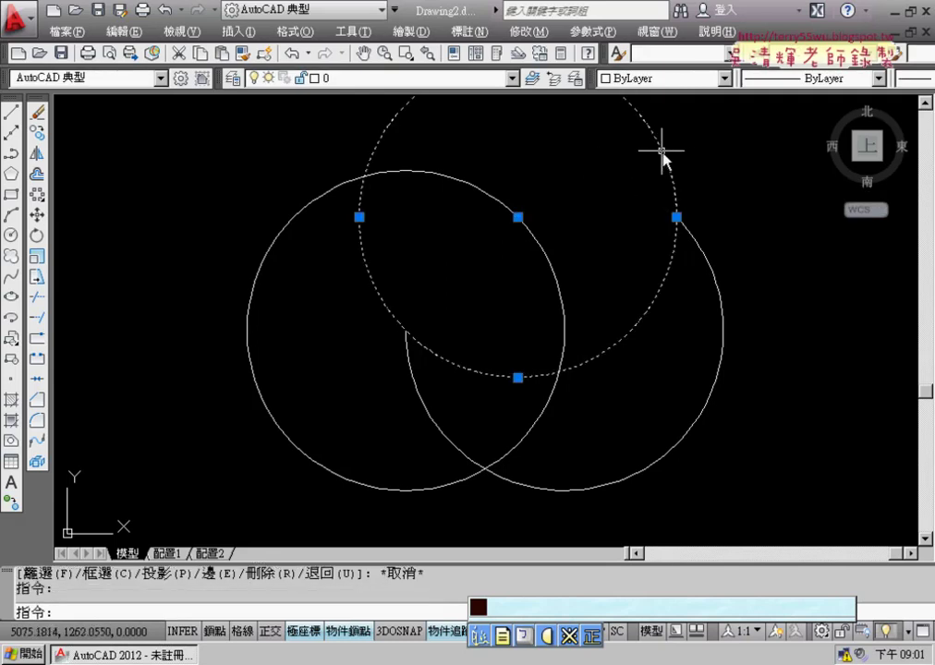
key(Delete)
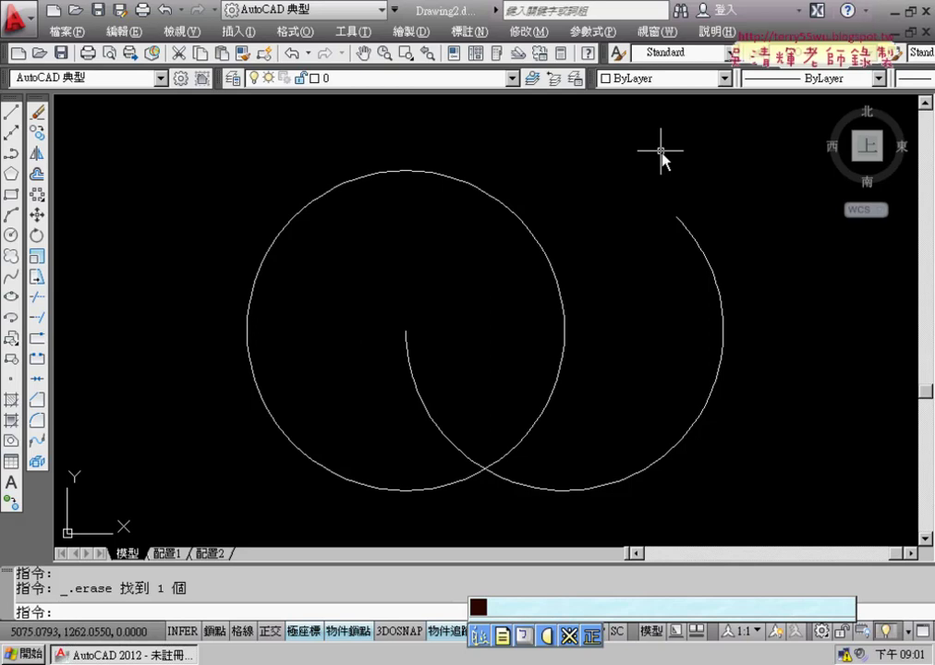
scroll(619, 198, down, 2)
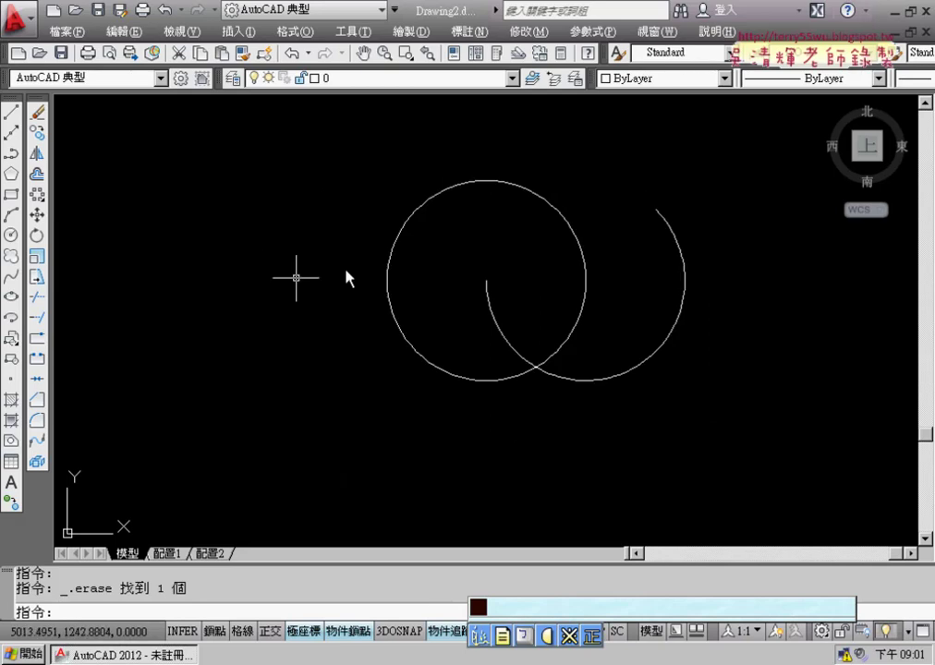
Polar-array the open arc into 8 items over 360° around the circle's centre
click(39, 198)
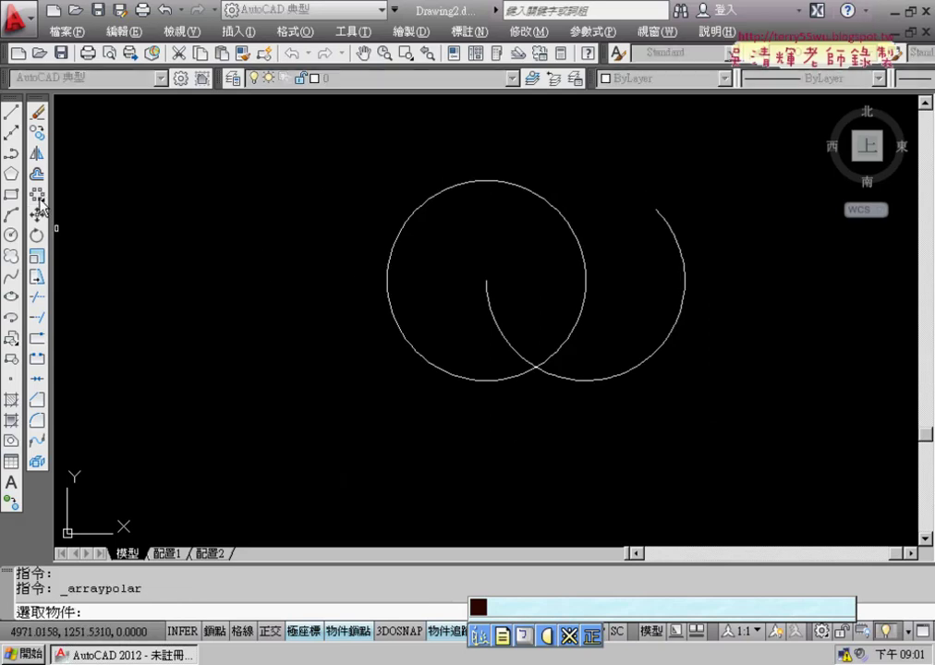
click(683, 294)
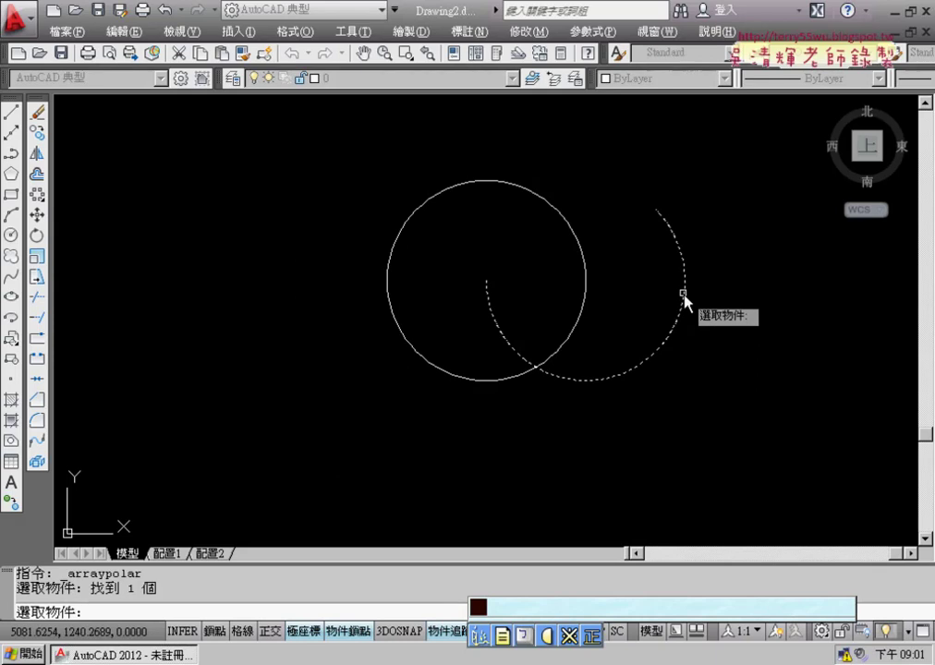
key(Return)
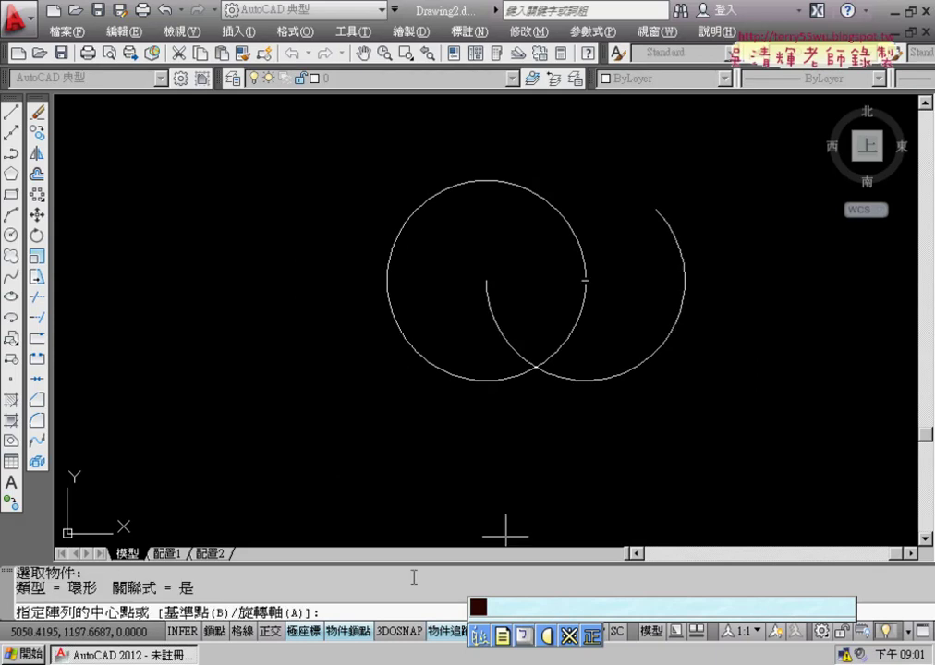
click(486, 280)
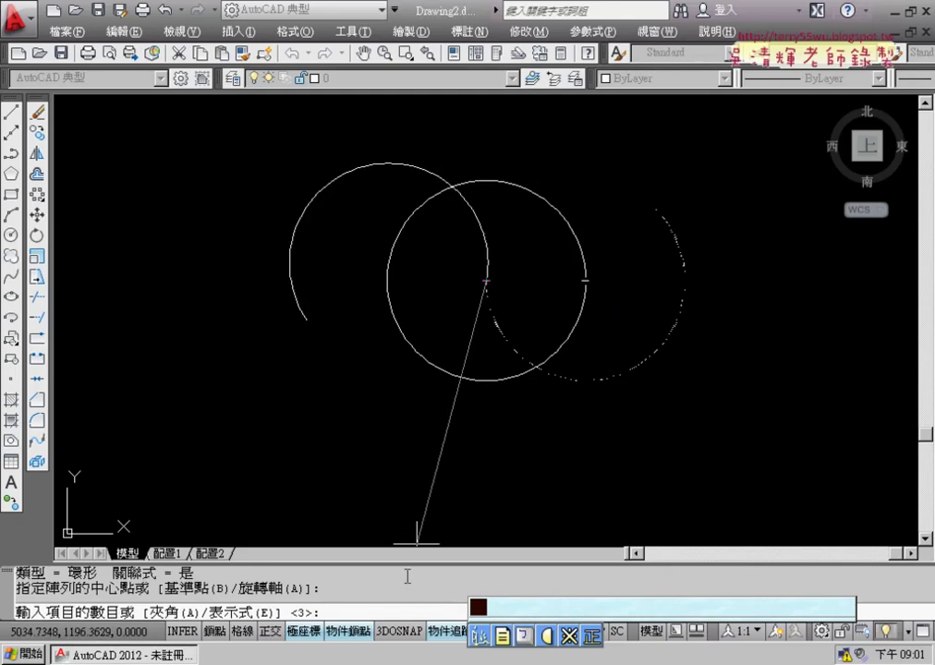
text( 8)
key(Return)
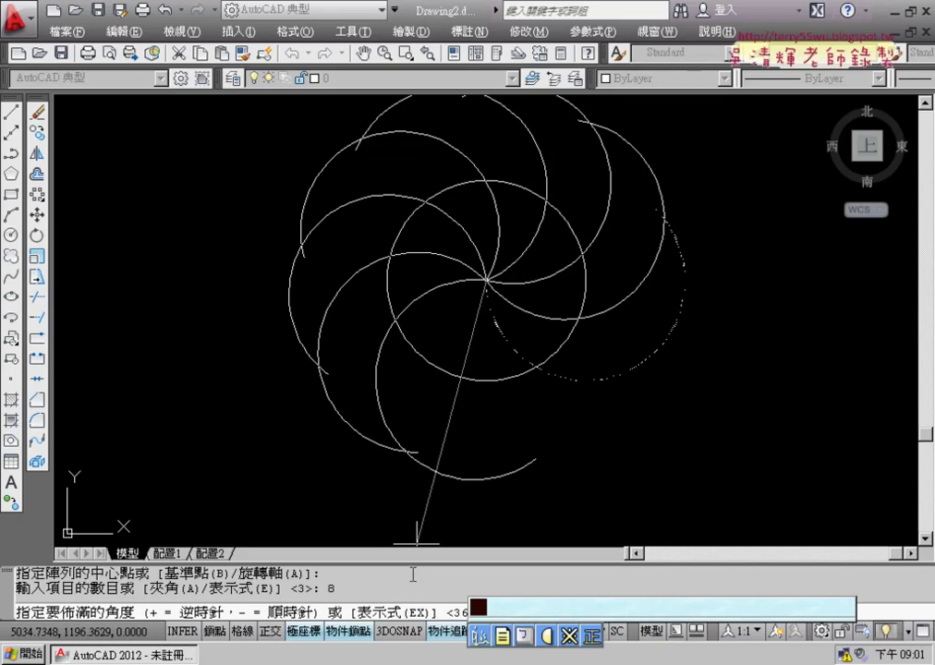
key(Return)
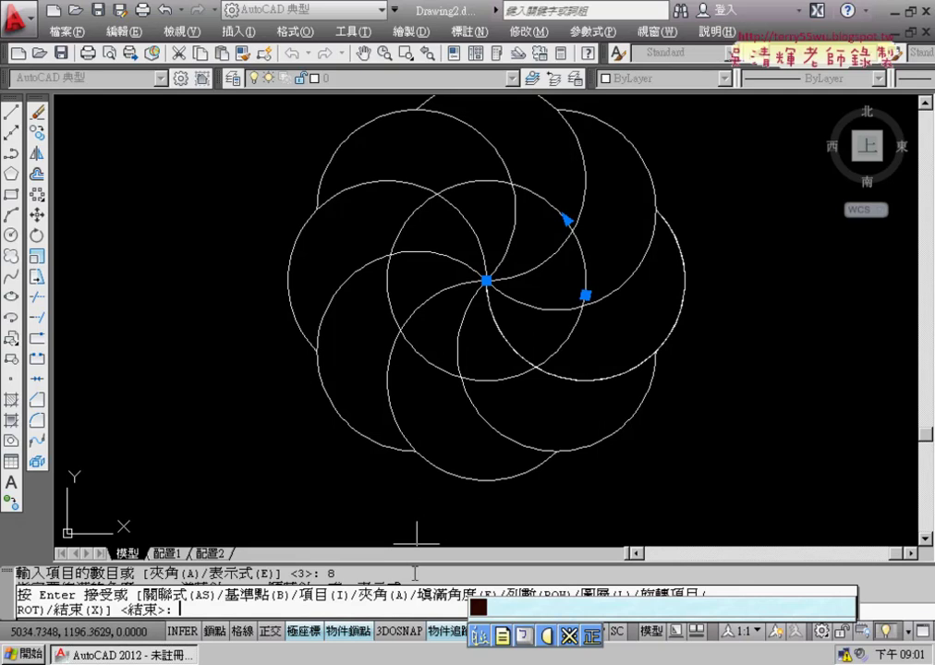
right_click(628, 452)
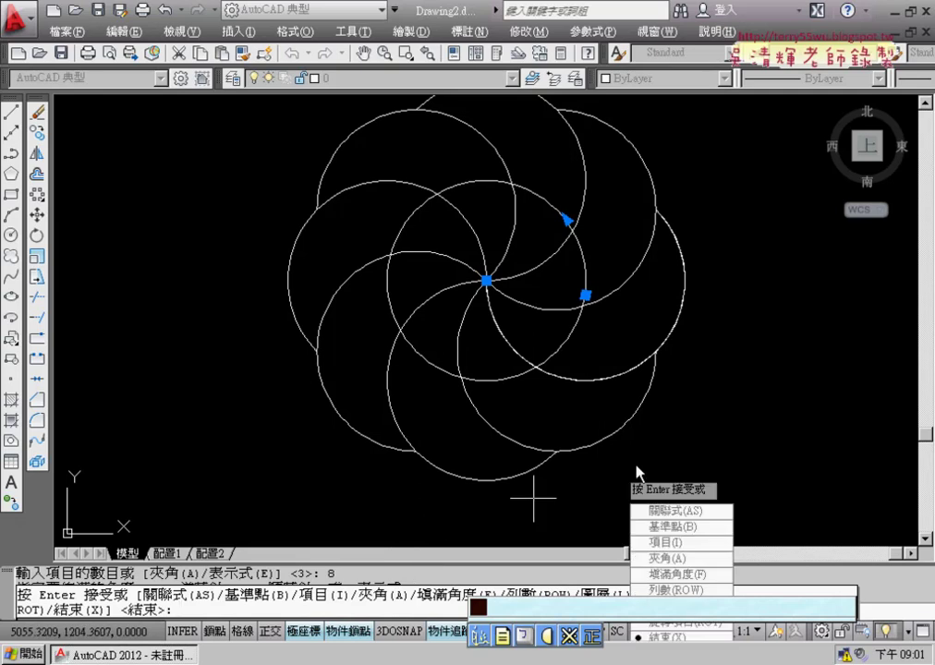
click(640, 489)
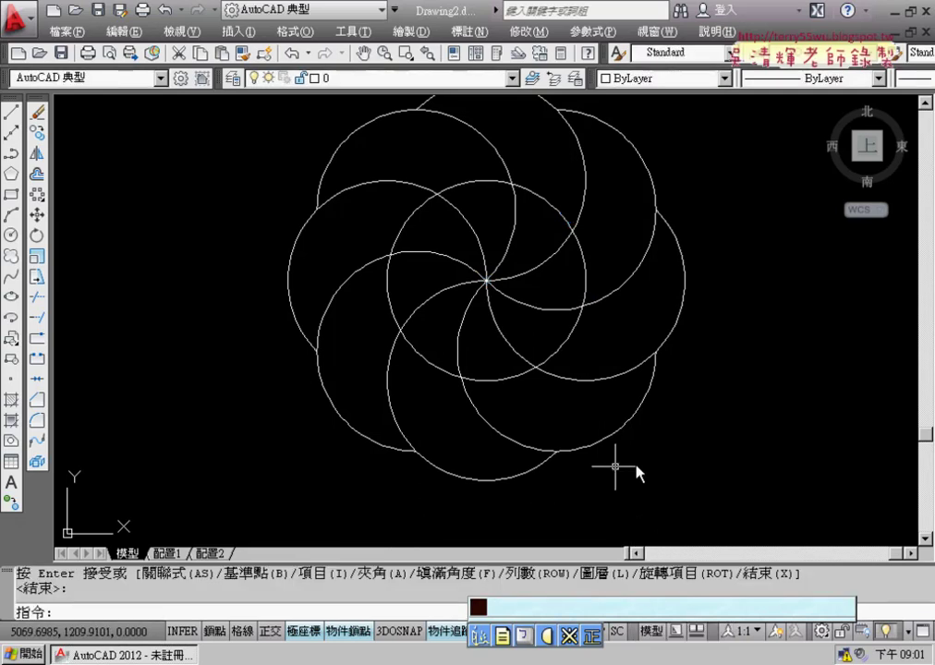
scroll(712, 465, down, 3)
mouse_move(718, 463)
middle_down()
mouse_move(653, 438)
mouse_move(563, 434)
middle_up()
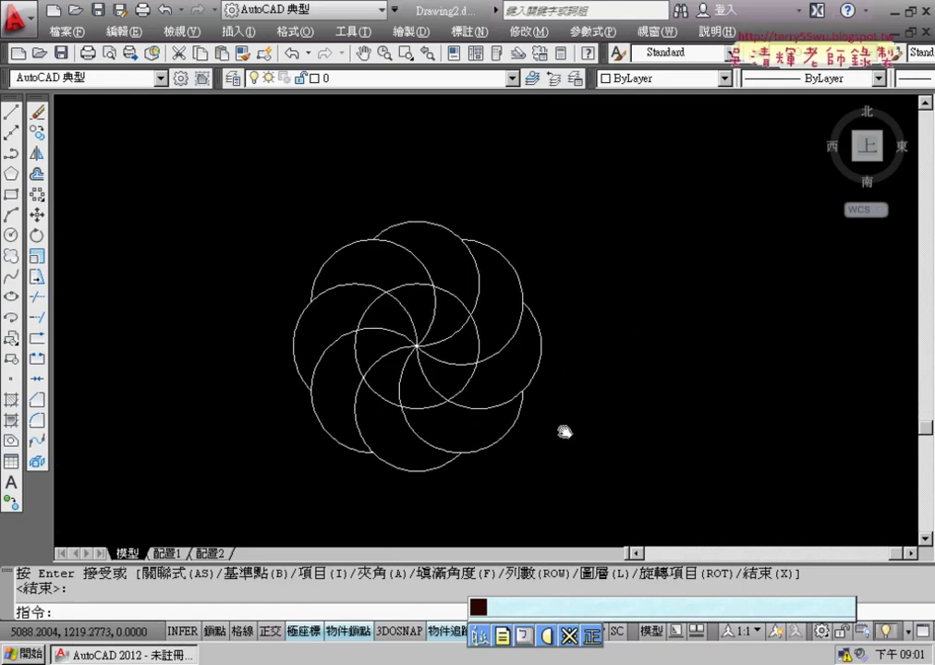
scroll(563, 427, up, 2)
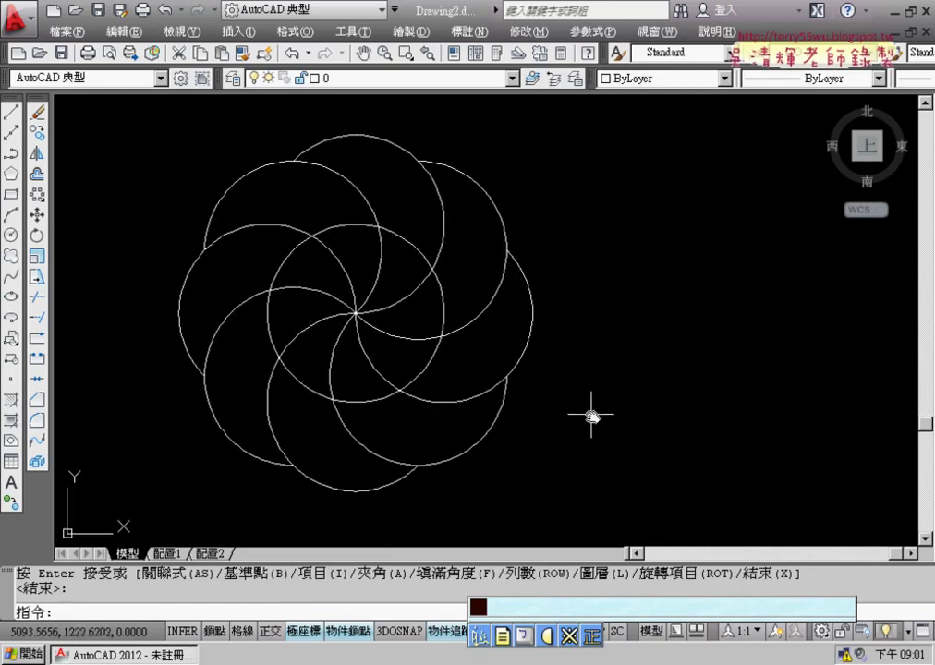